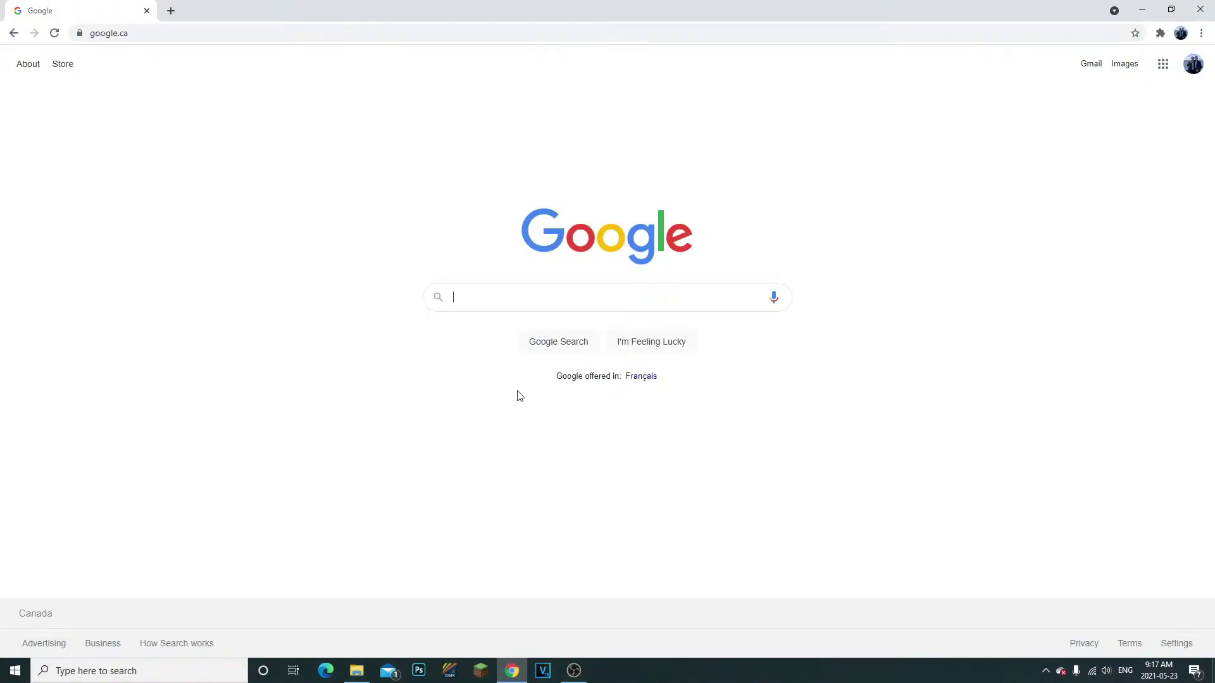
- Go to minehut.com and open the sign-up link that leads to the server creation page
click(460, 289)
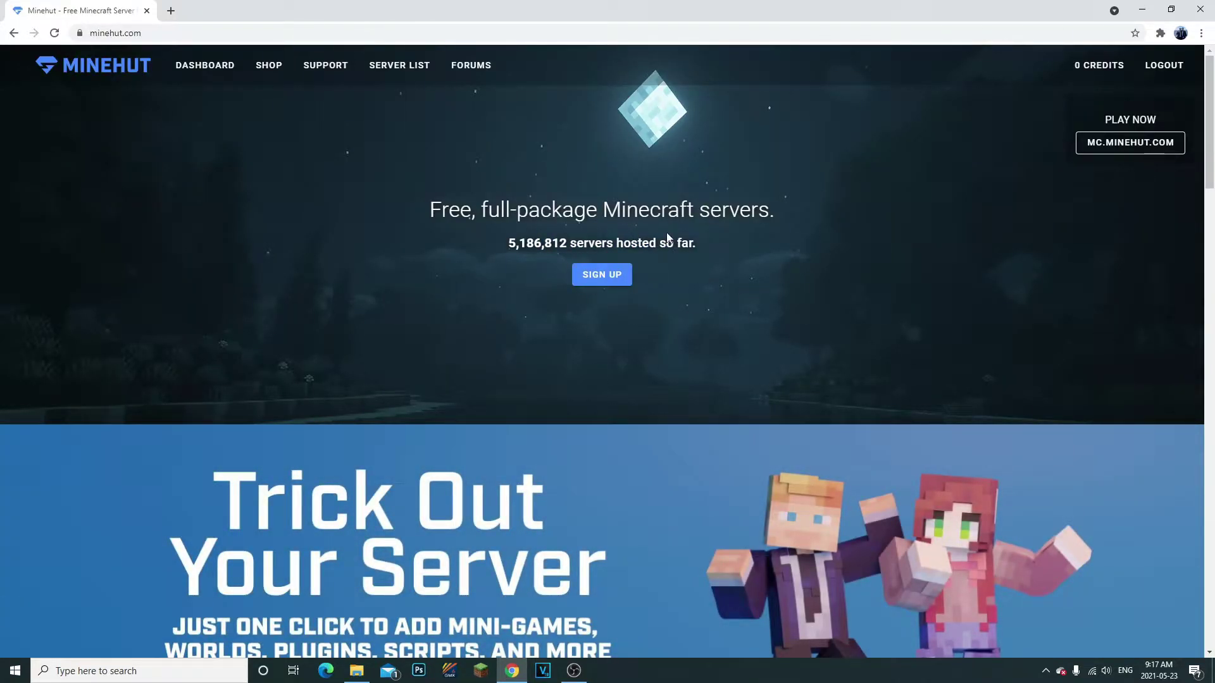
click(601, 286)
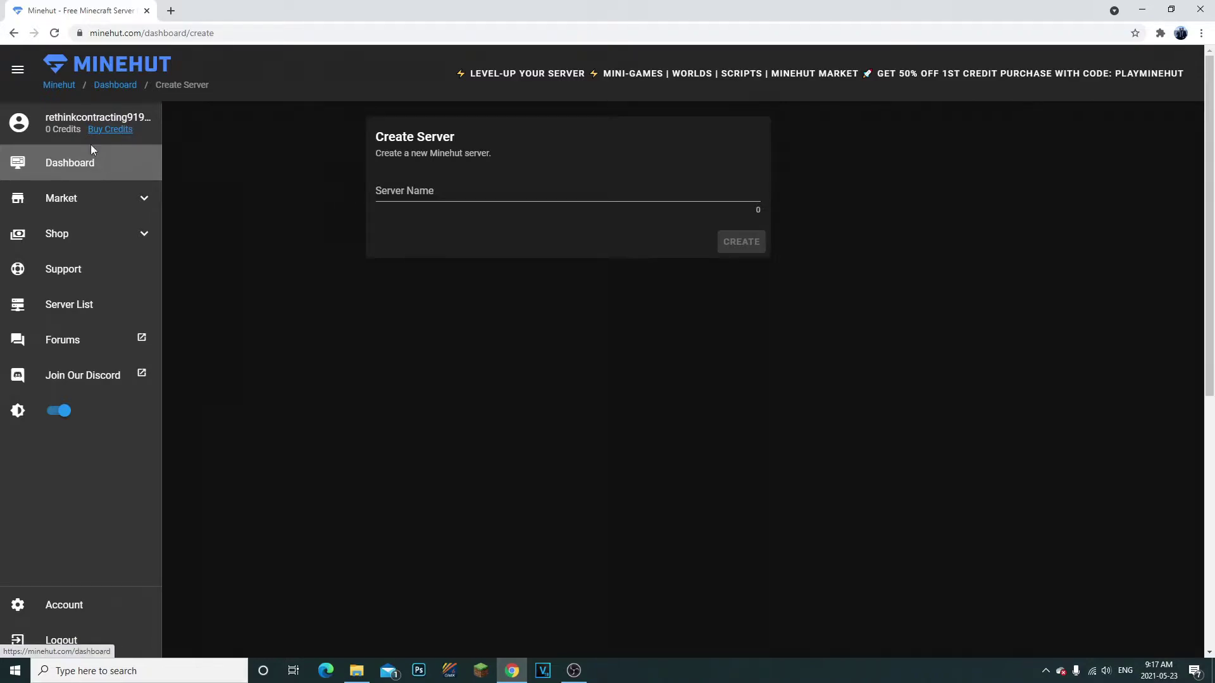
drag(46, 117, 118, 117)
click(46, 119)
click(118, 117)
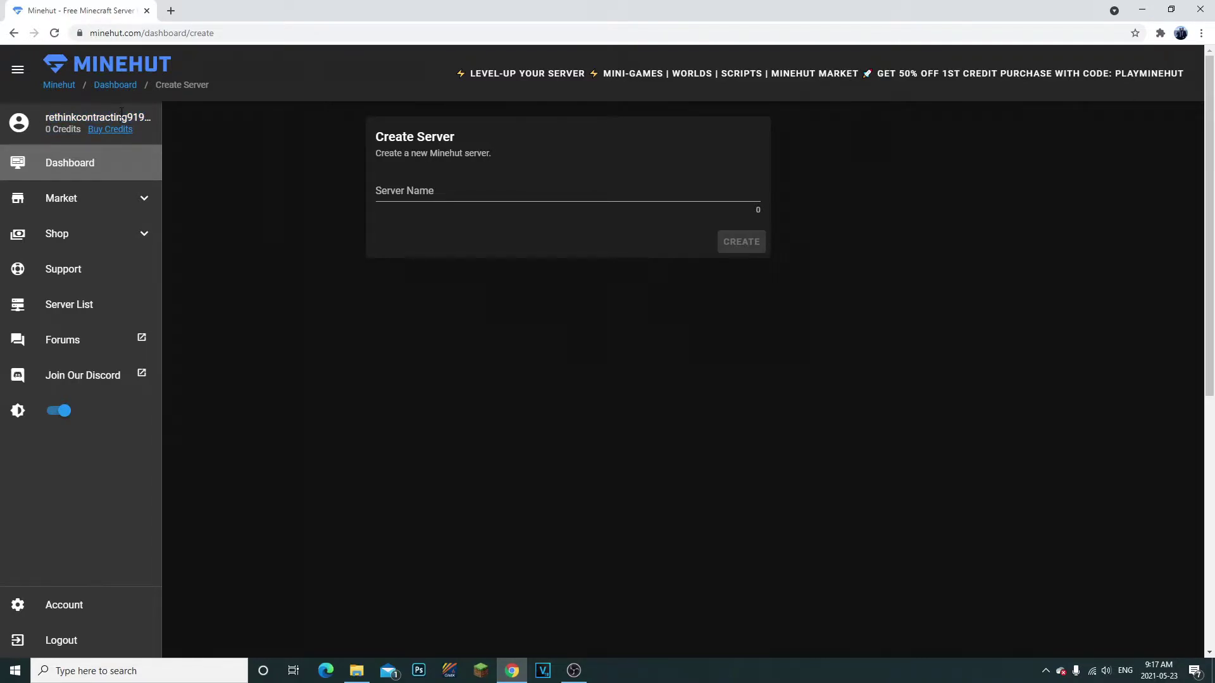
drag(121, 115, 74, 117)
click(73, 117)
drag(56, 121, 113, 117)
click(193, 116)
drag(374, 133, 476, 138)
click(475, 138)
- Create a new Minehut server named JOEBLOWG
click(426, 187)
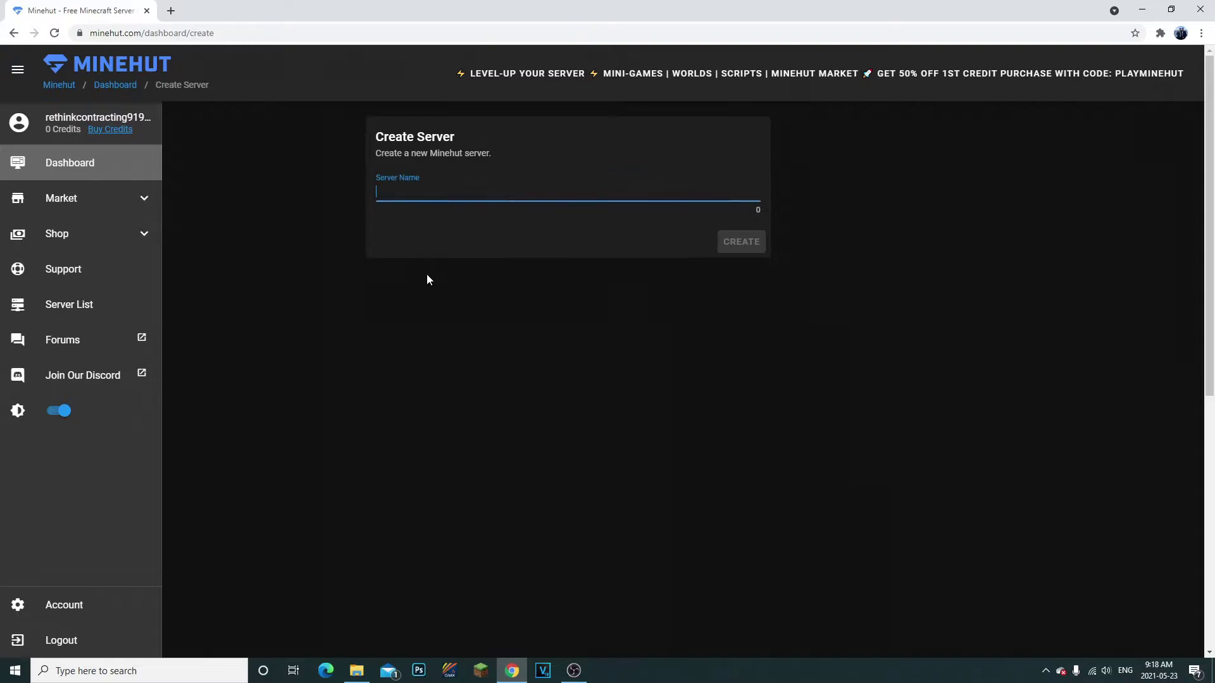
click(427, 276)
click(438, 199)
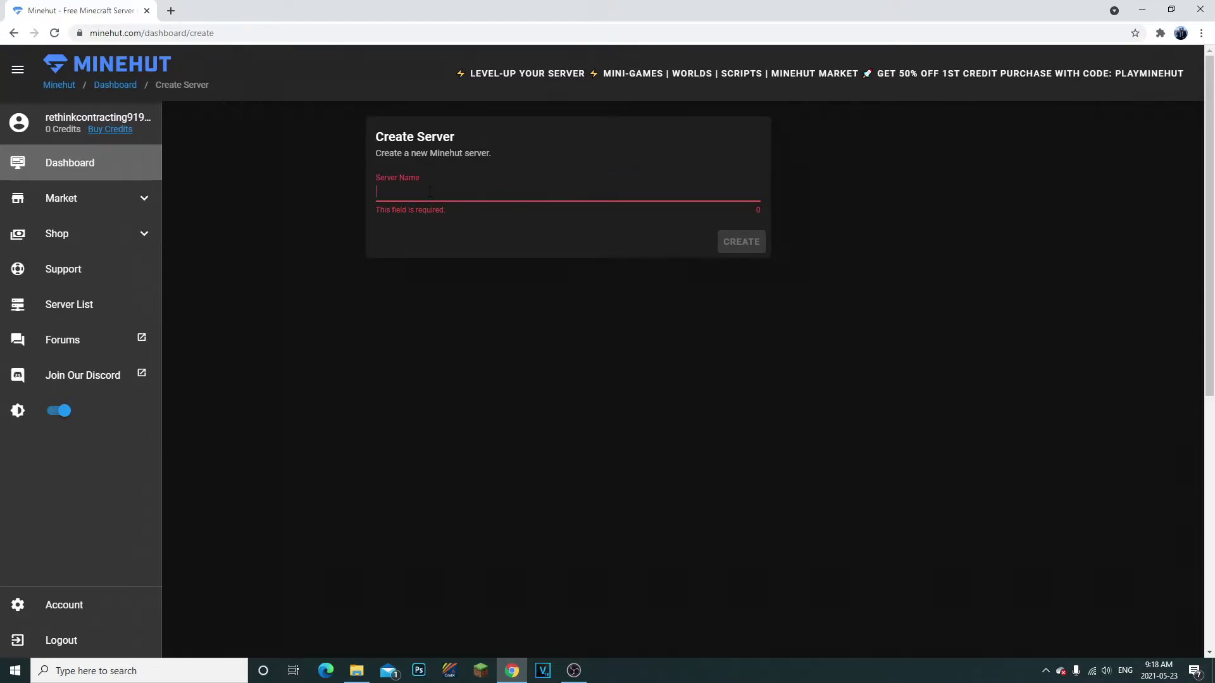
text(JOEBLOWG)
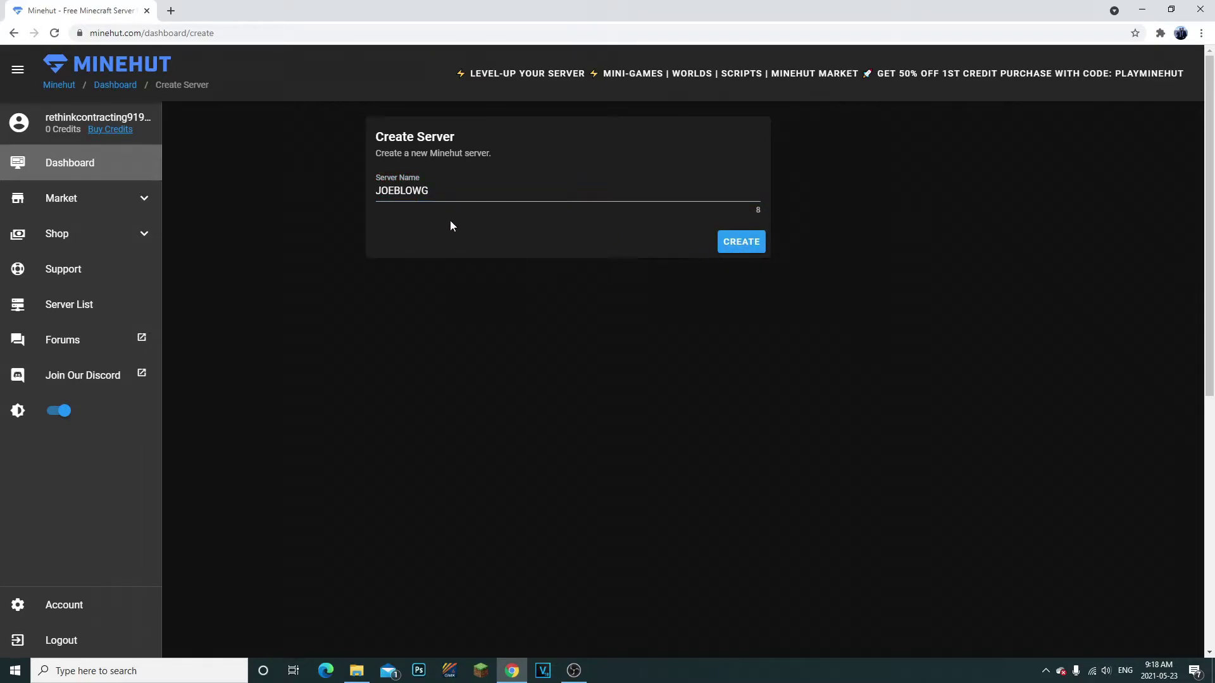
click(738, 244)
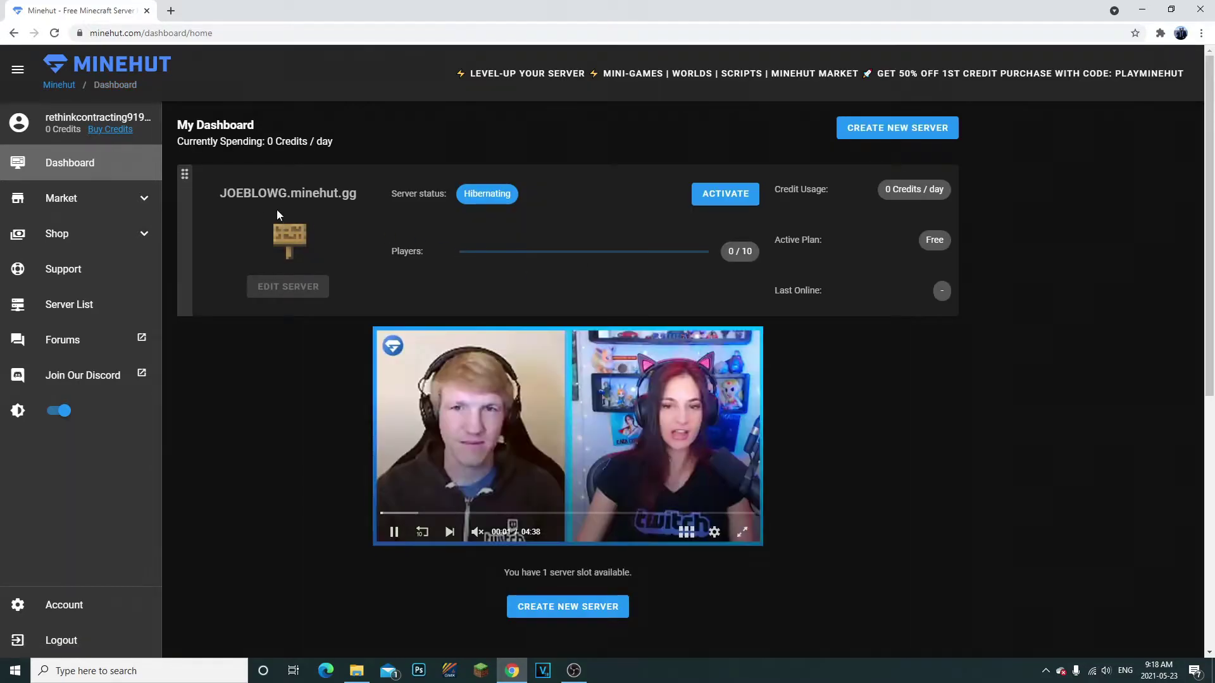
double_click(270, 194)
click(243, 196)
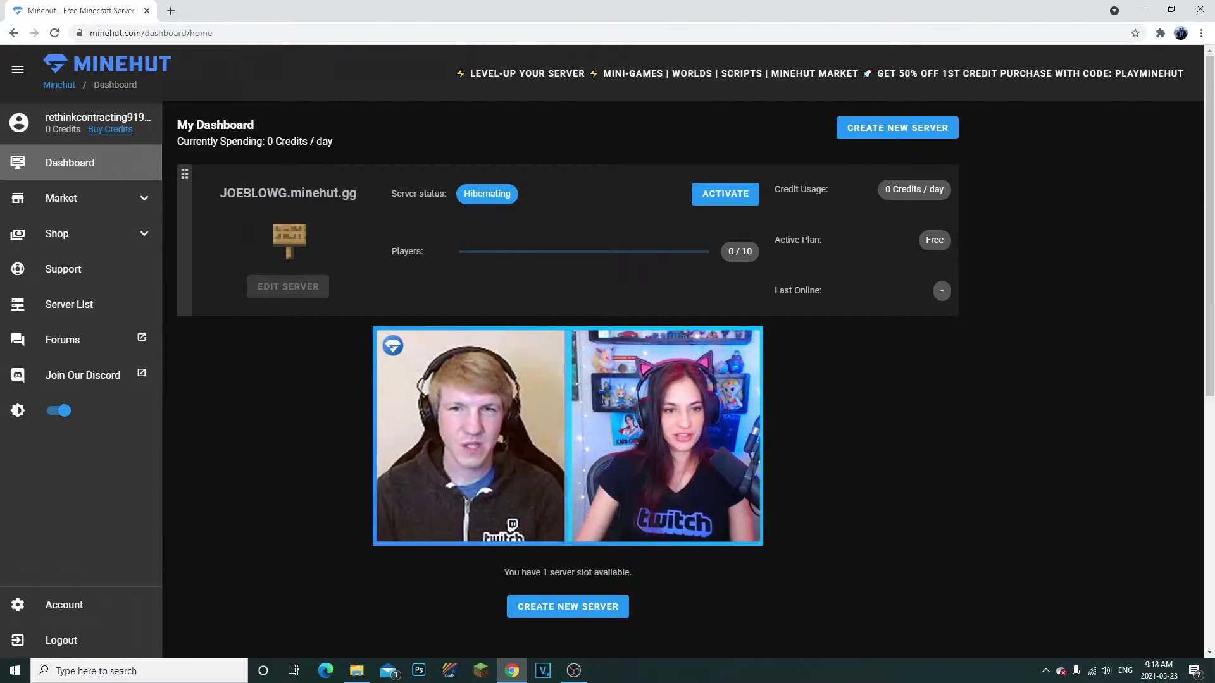
drag(243, 196, 312, 197)
double_click(276, 196)
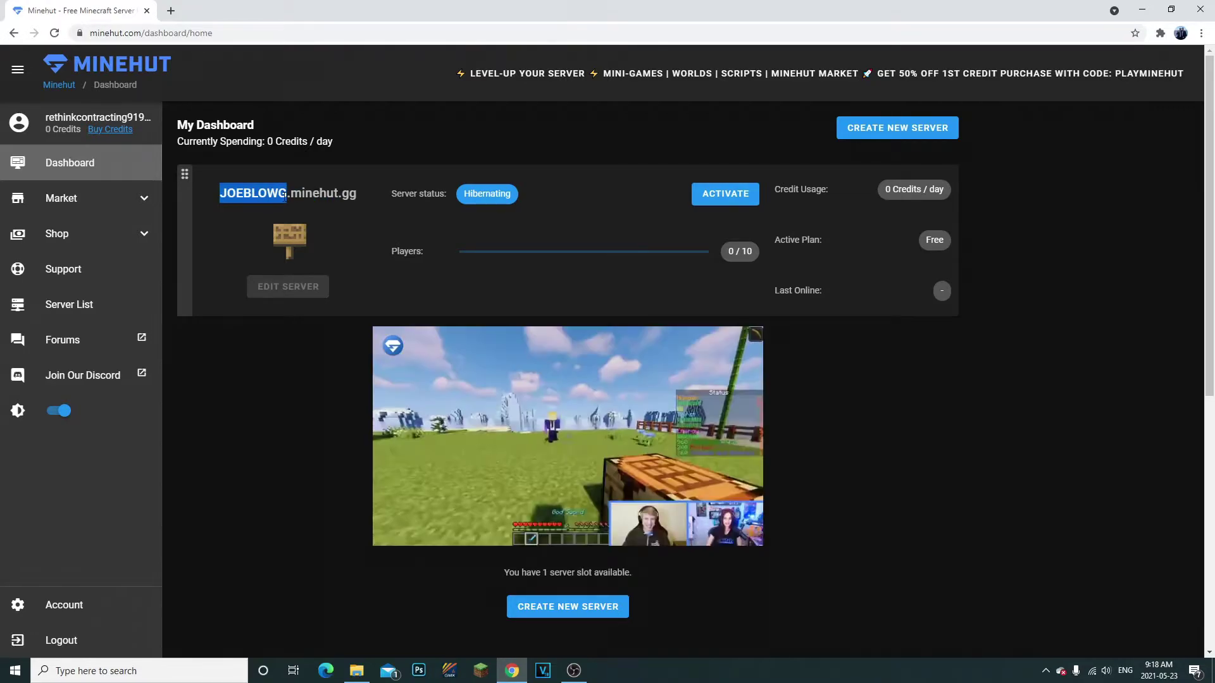
double_click(313, 194)
double_click(266, 193)
click(261, 190)
drag(220, 193, 358, 197)
click(359, 197)
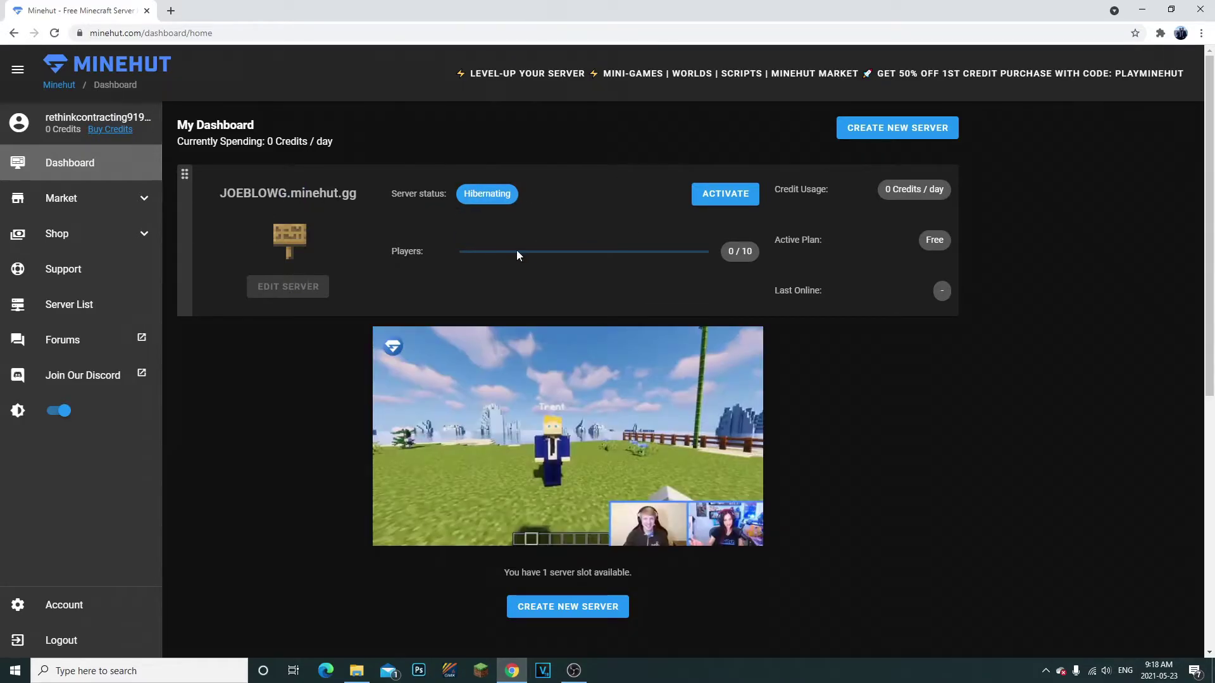
- Activate the JOEBLOWG server and continue to its management page once it is online
click(753, 251)
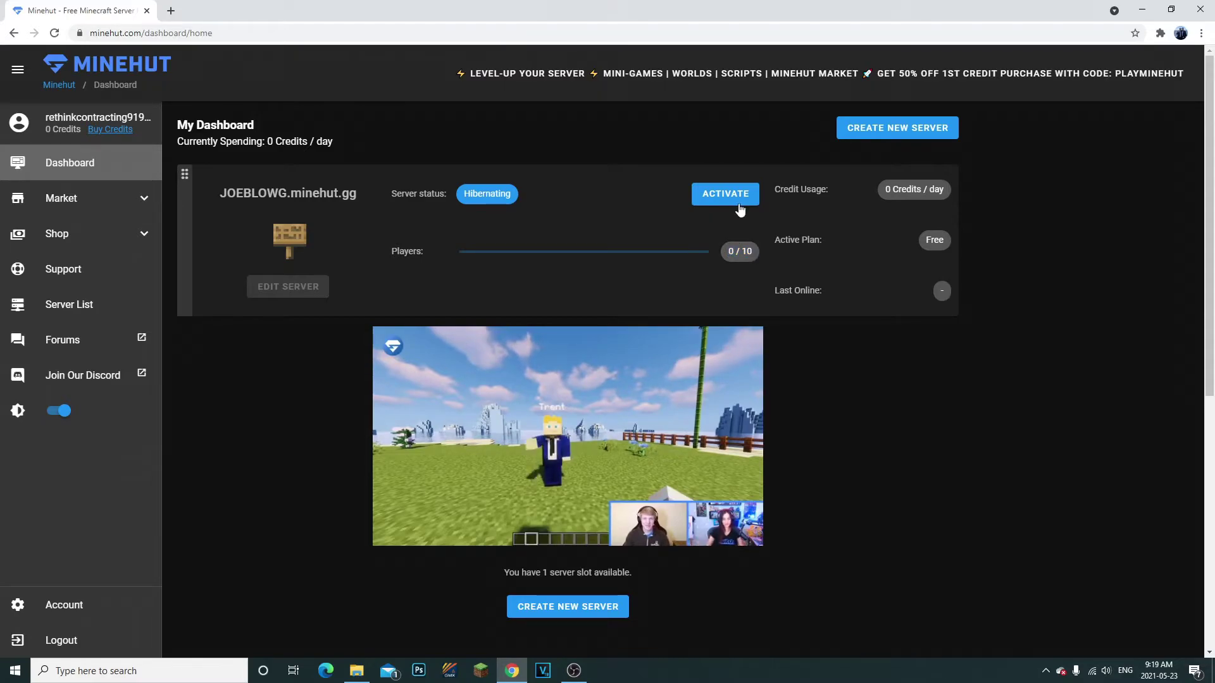
click(732, 197)
click(733, 200)
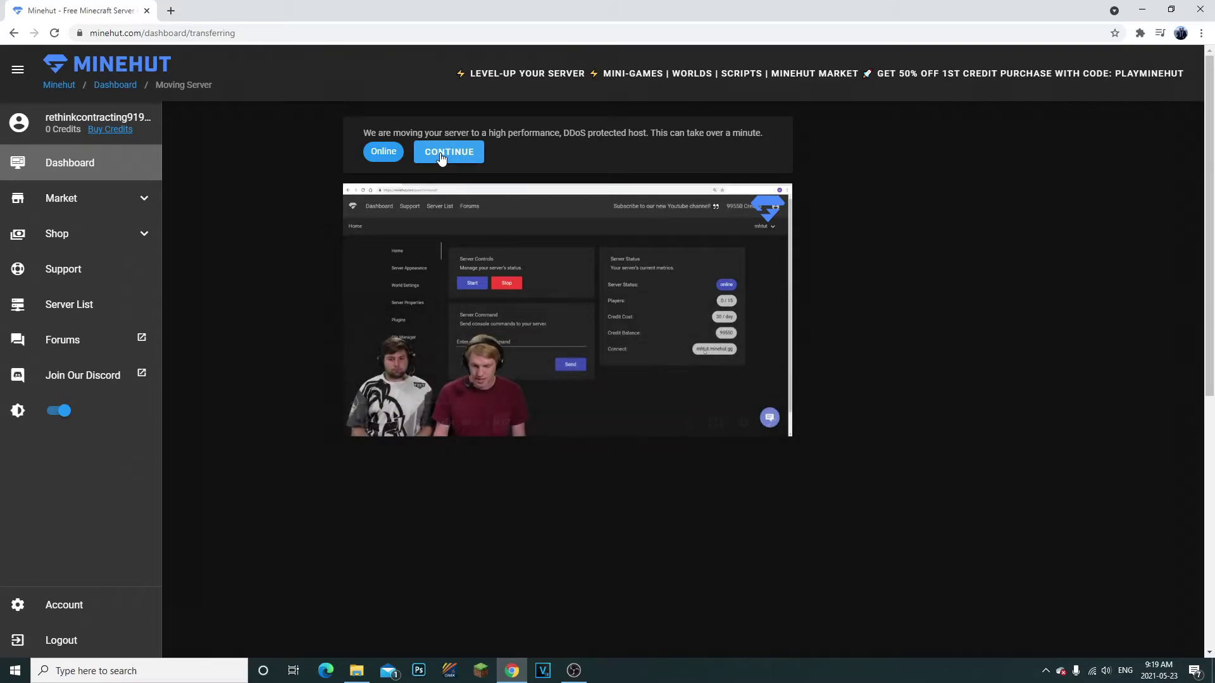
click(456, 162)
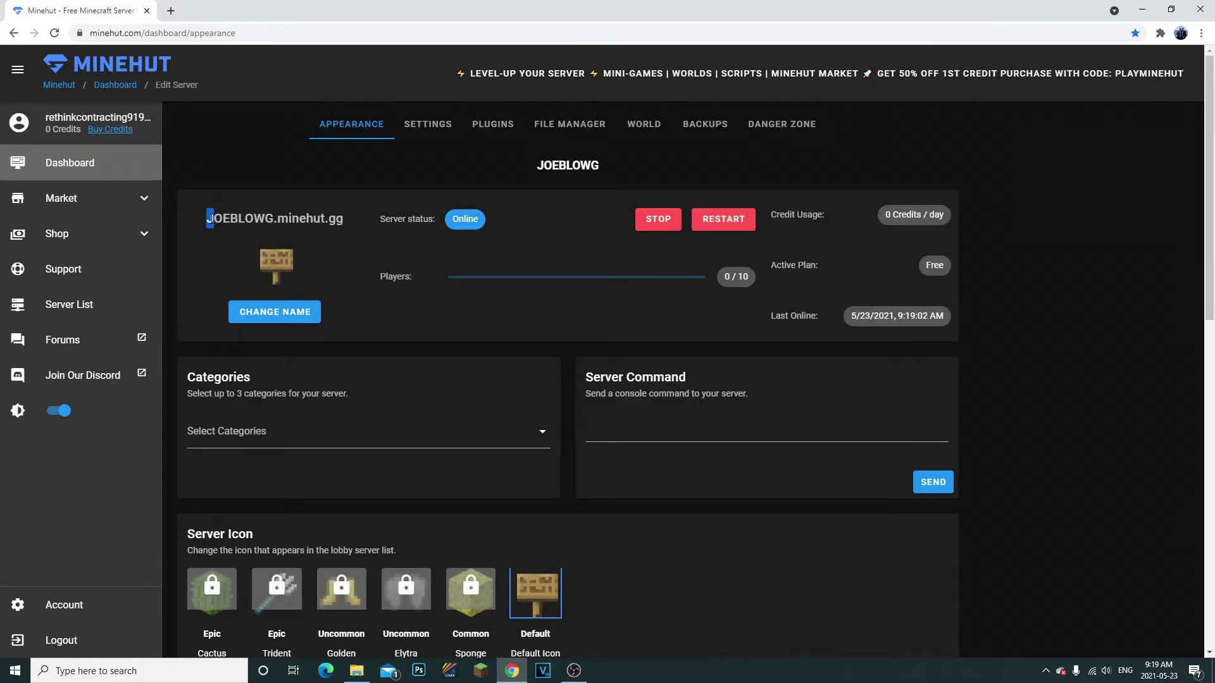
drag(333, 219, 265, 221)
right_click(249, 221)
click(269, 231)
click(218, 221)
click(316, 221)
click(234, 221)
click(314, 221)
- Look over the server's appearance page, including the list of selectable categories and the server command field
scroll(402, 286, down, 2)
scroll(458, 376, up, 1)
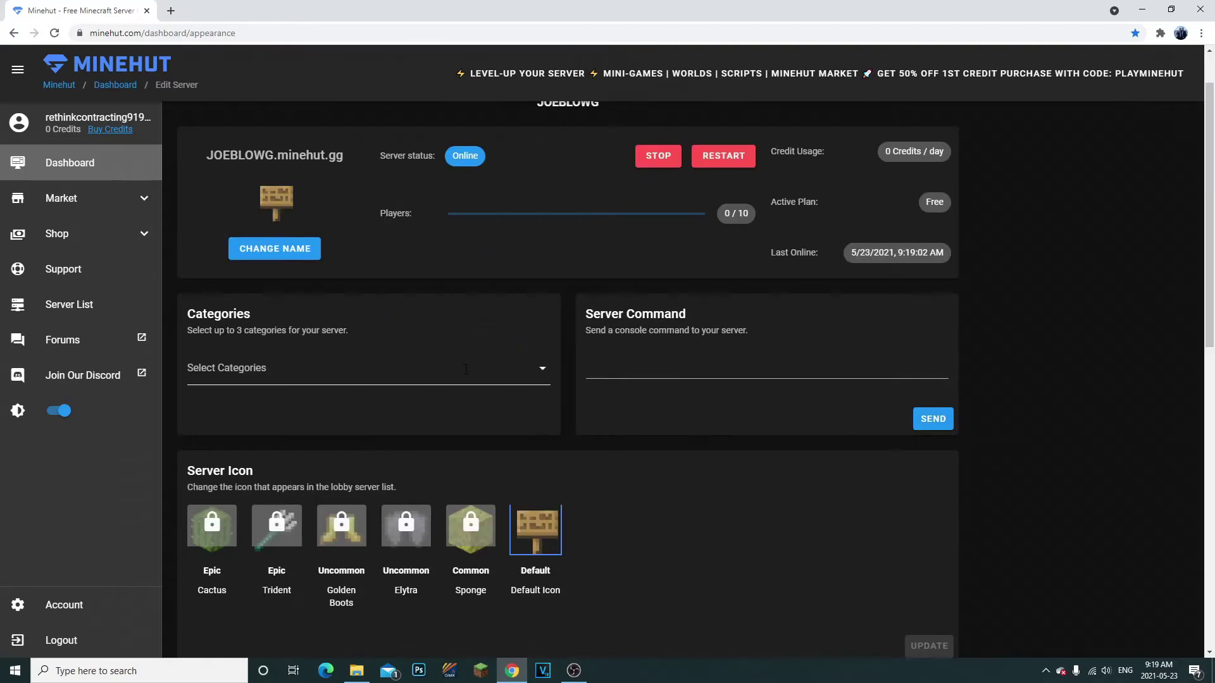
scroll(466, 369, up, 1)
scroll(634, 314, down, 8)
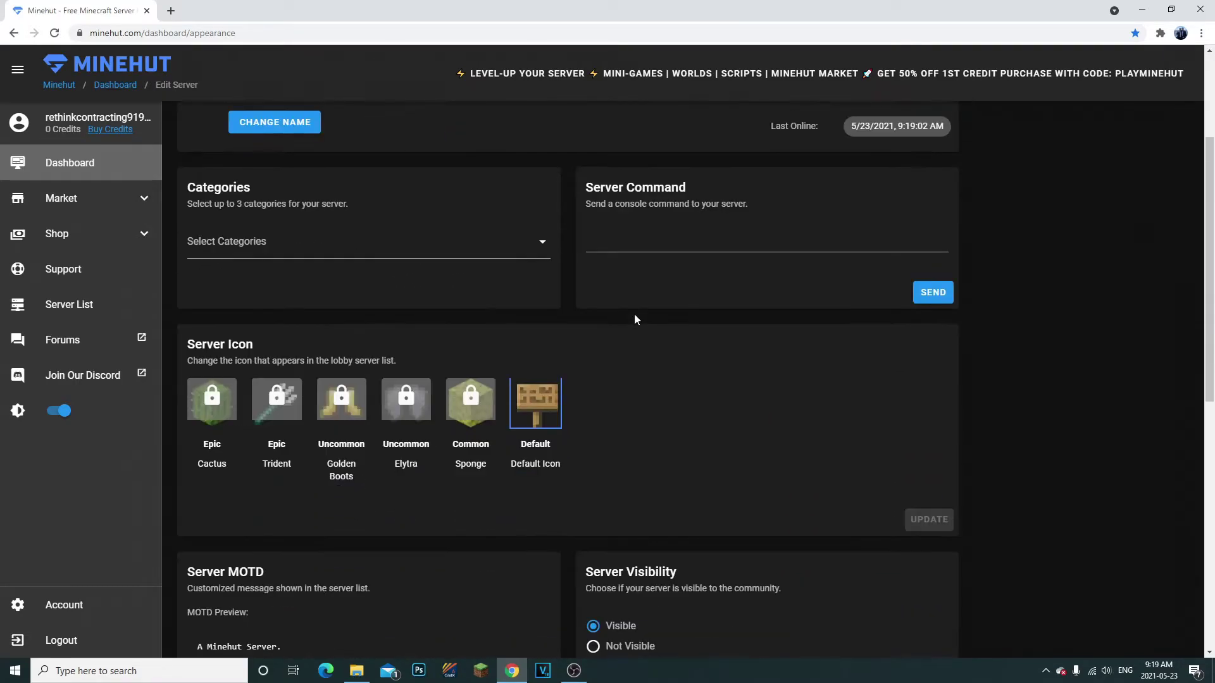
scroll(626, 335, up, 8)
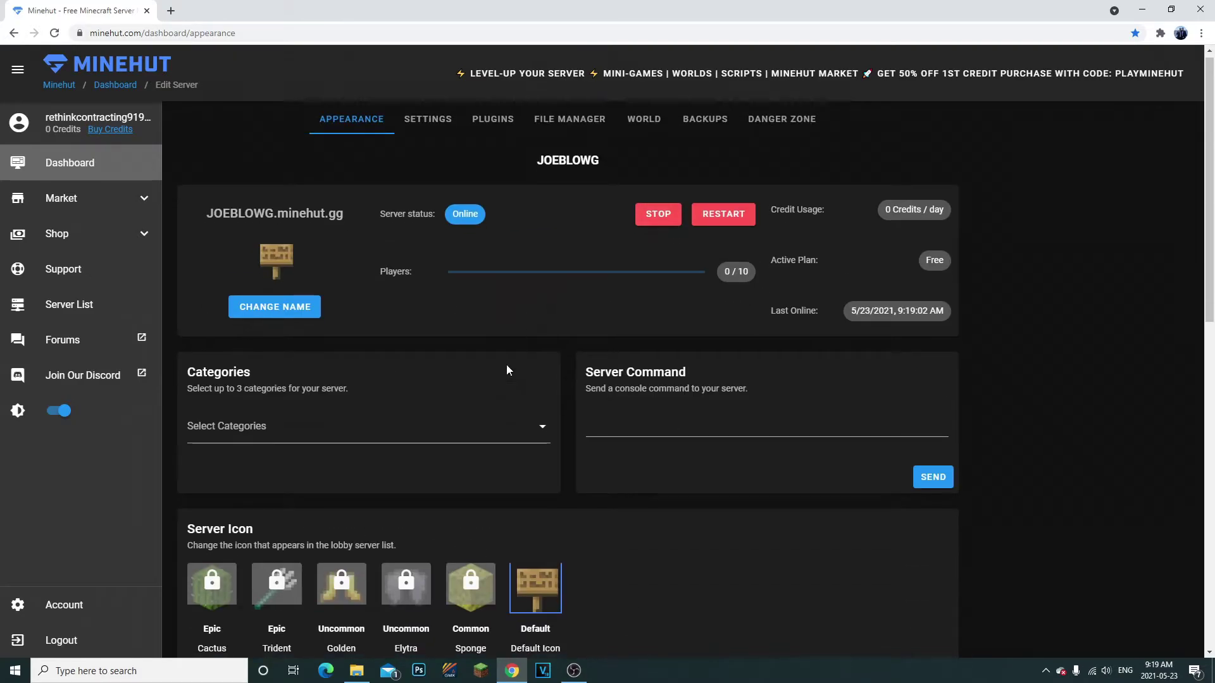
scroll(504, 366, down, 3)
click(224, 241)
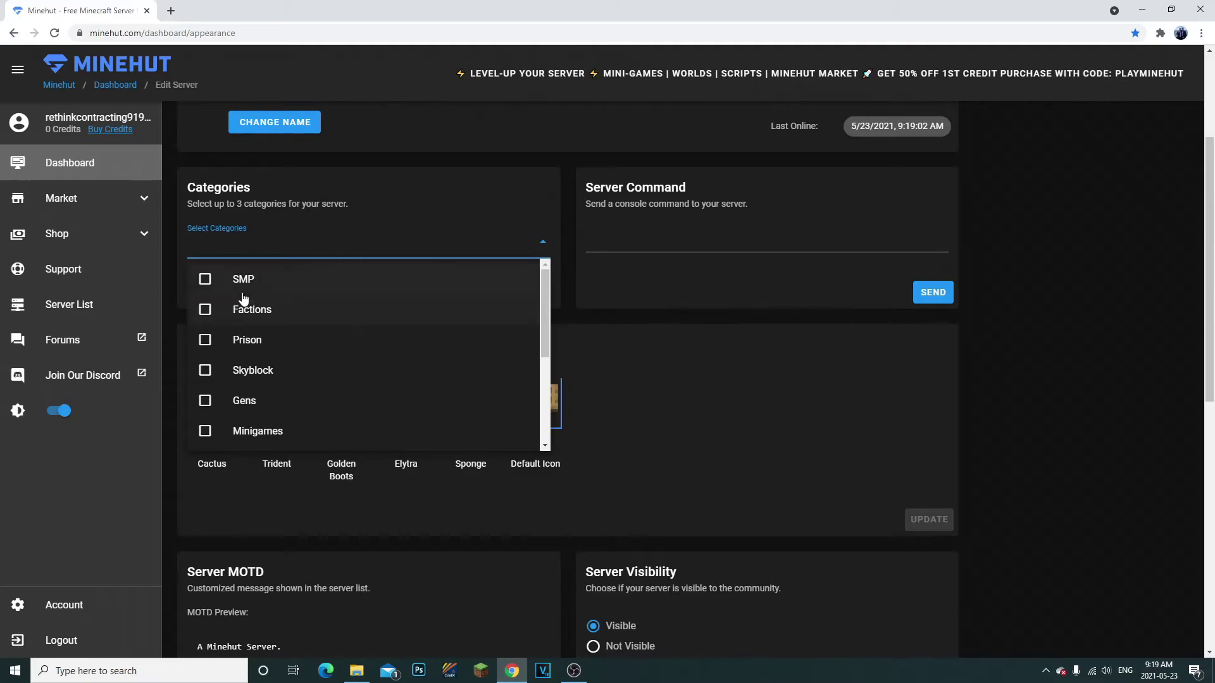
click(557, 282)
click(443, 246)
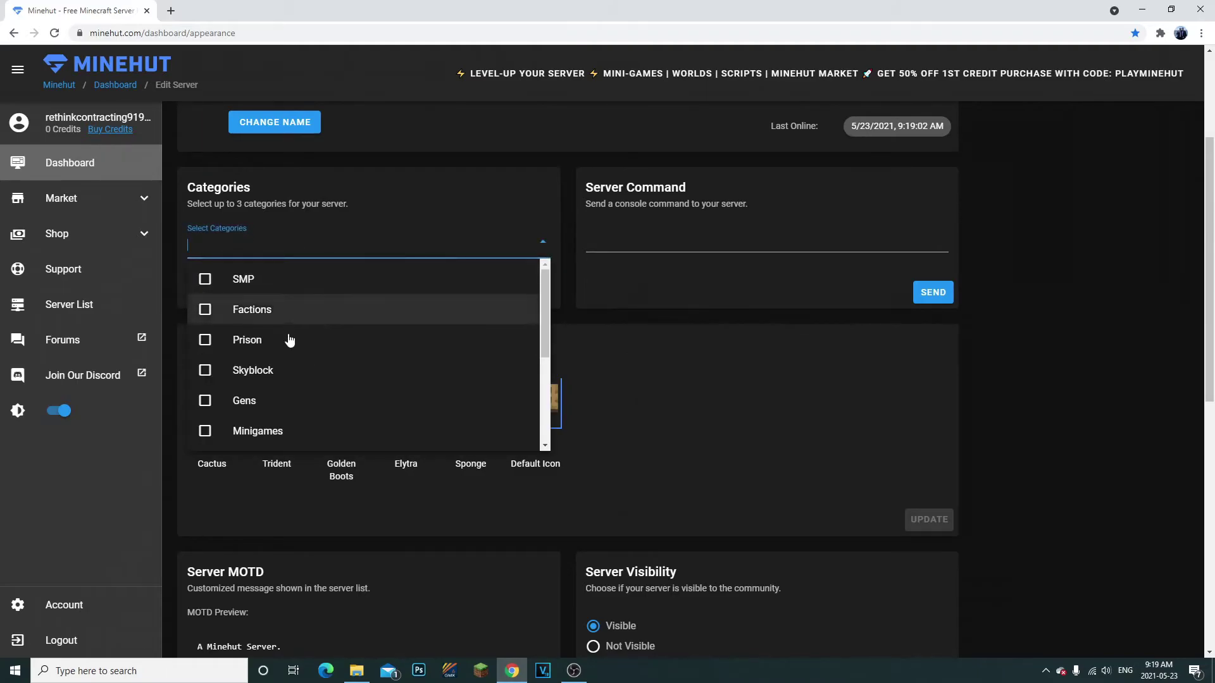
click(670, 265)
click(708, 241)
click(634, 214)
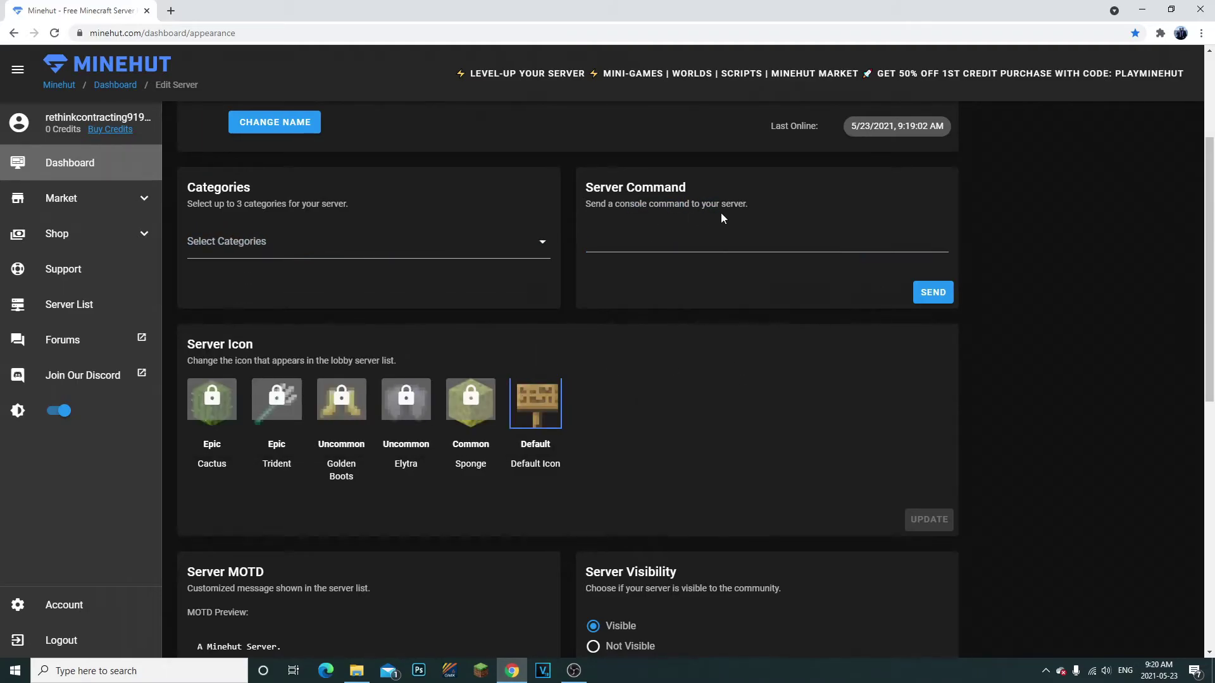
- Examine the server's MOTD text and its visibility options
scroll(519, 347, down, 4)
drag(276, 438, 143, 440)
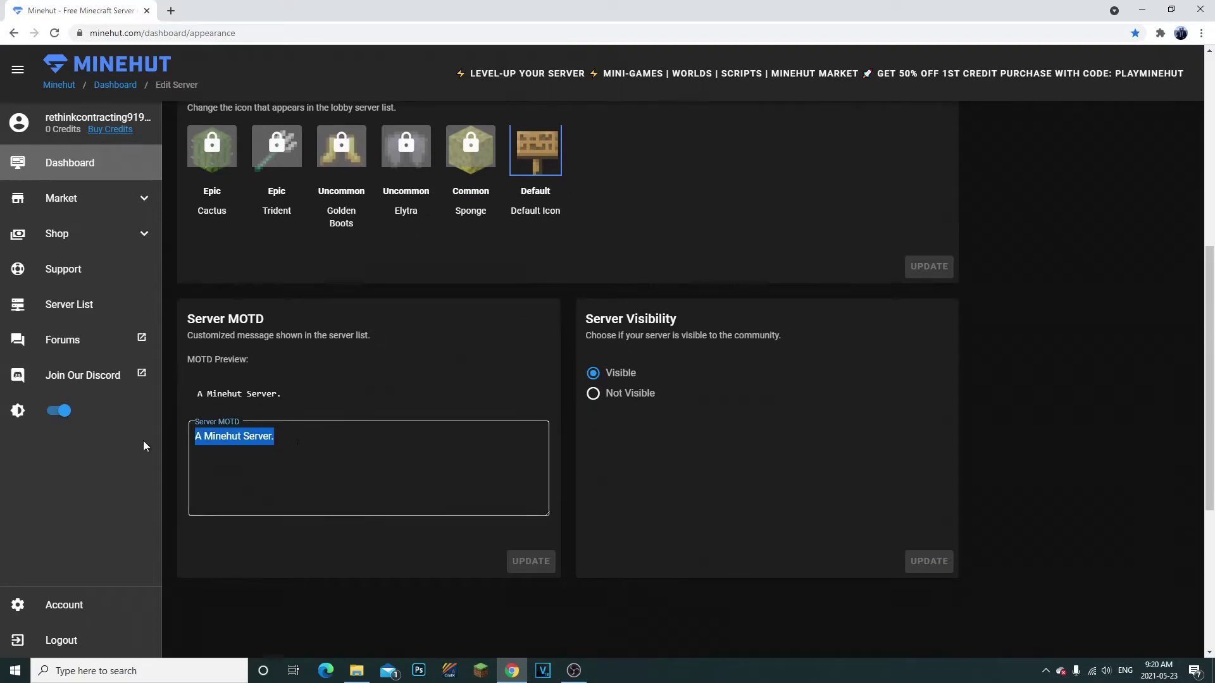
click(276, 455)
drag(276, 455, 190, 438)
click(276, 455)
click(693, 377)
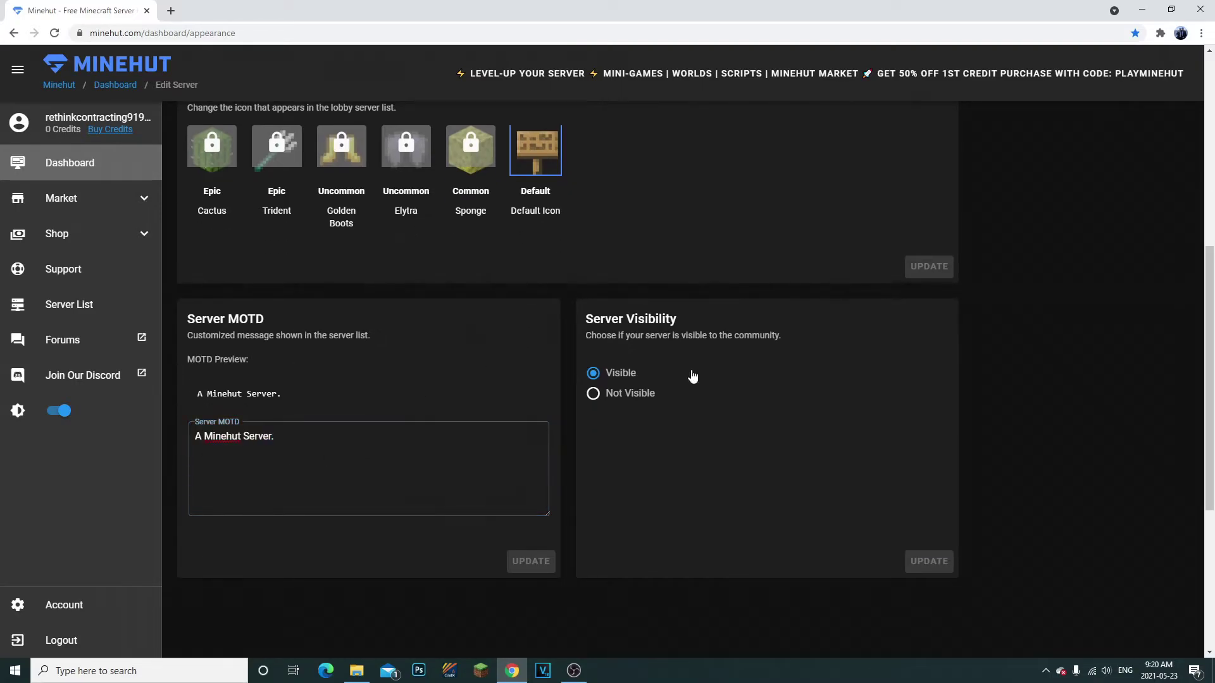
scroll(579, 354, up, 7)
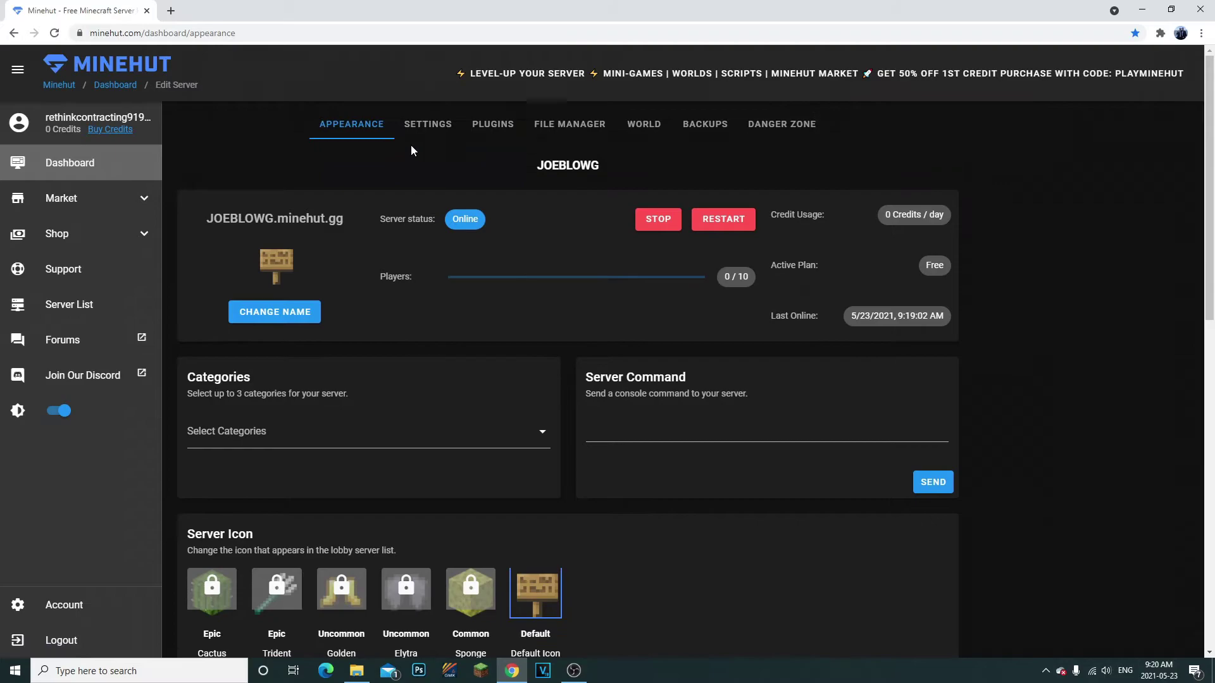
- Look through the server's settings, plugin list, world, backups and file manager pages
click(428, 124)
click(505, 125)
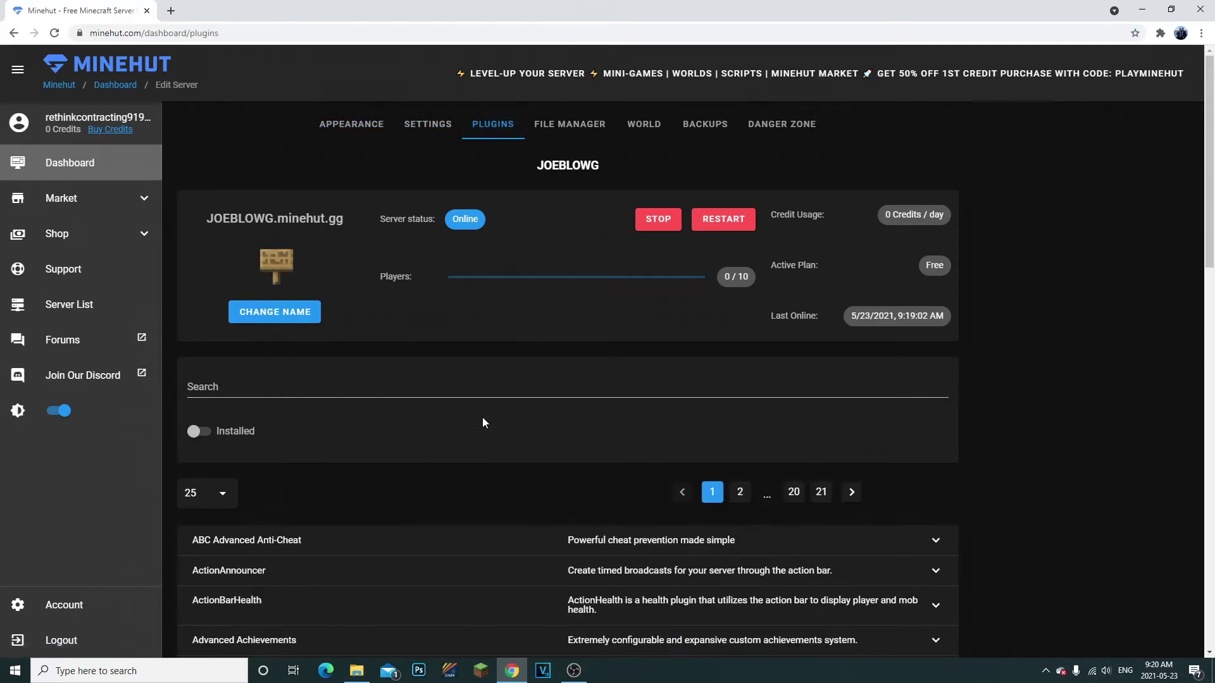
scroll(233, 297, down, 6)
scroll(307, 428, down, 10)
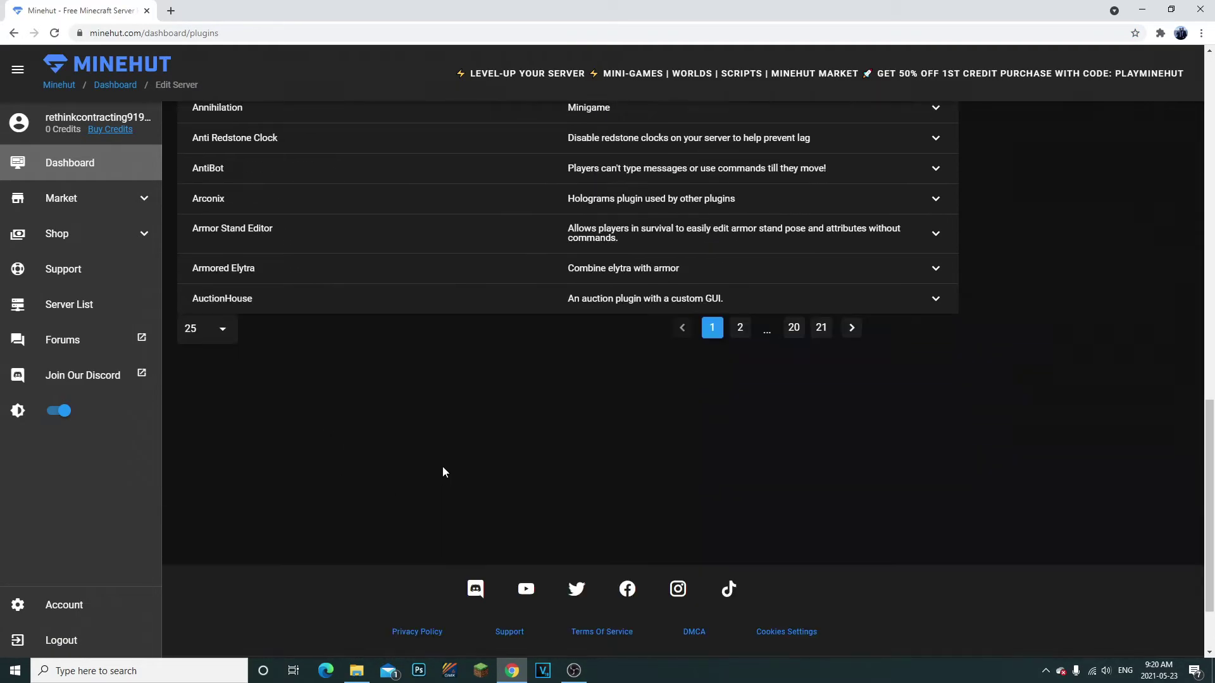
scroll(404, 412, up, 12)
scroll(759, 377, up, 4)
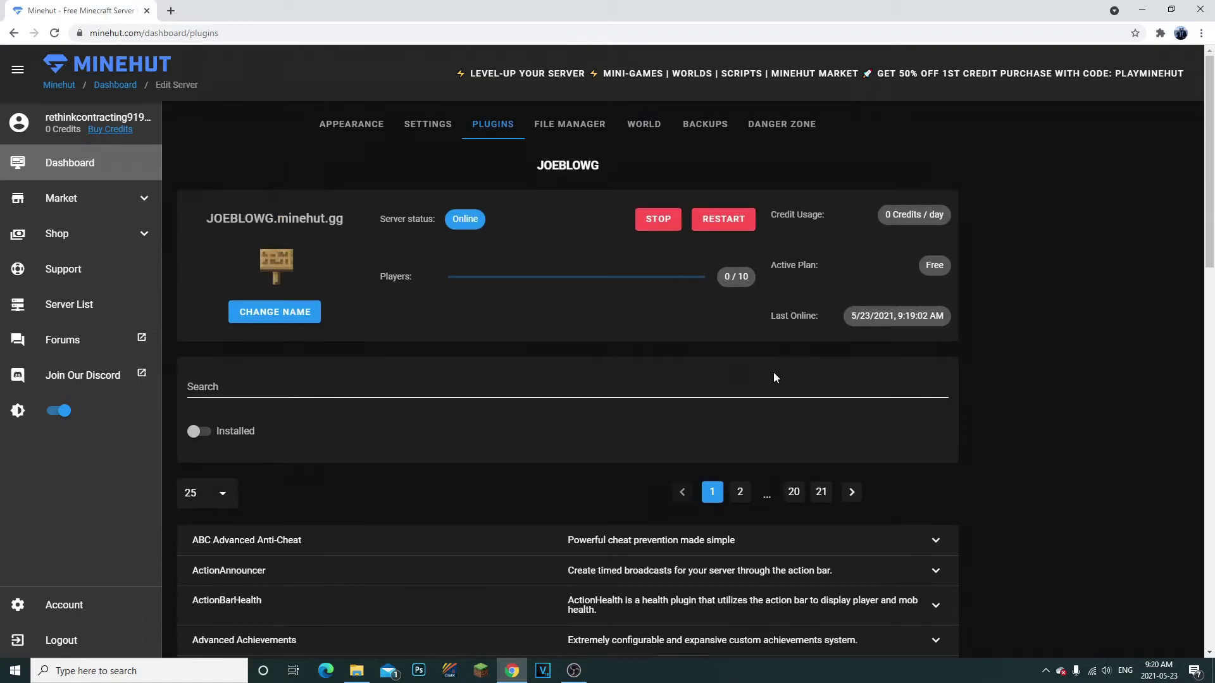
click(643, 124)
click(705, 124)
click(569, 124)
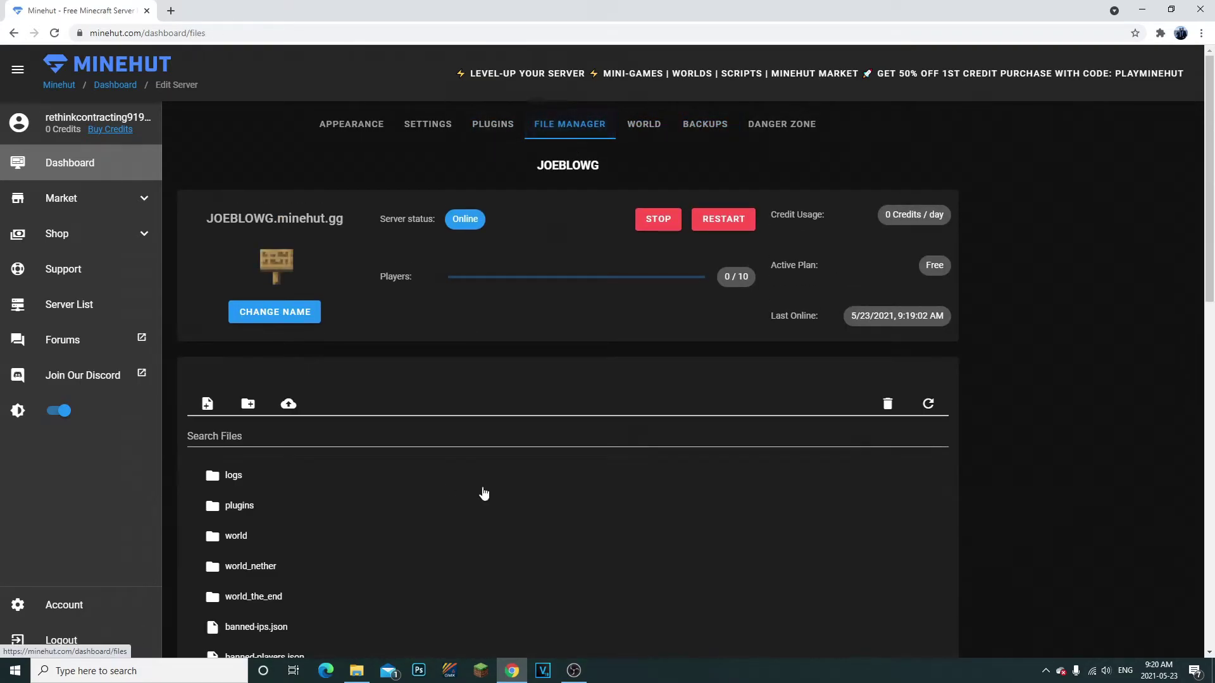
scroll(379, 496, down, 8)
scroll(342, 503, up, 8)
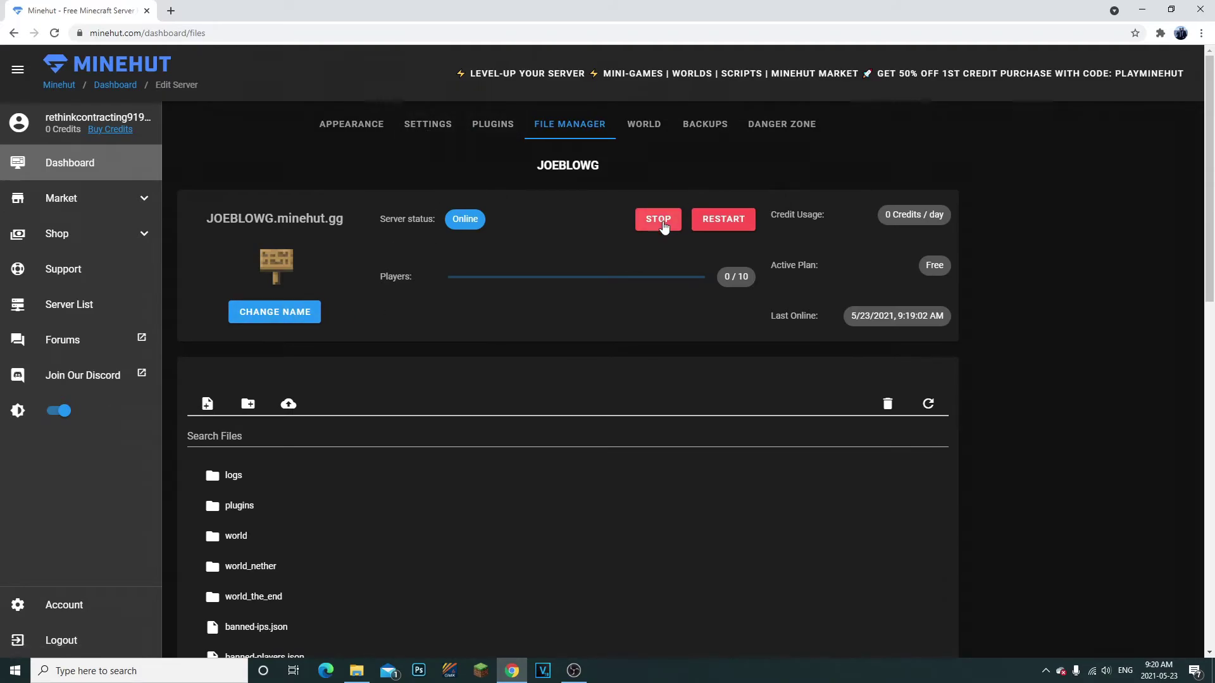
- Stop the JOEBLOWG server and return to the dashboard
click(662, 222)
click(729, 384)
click(380, 125)
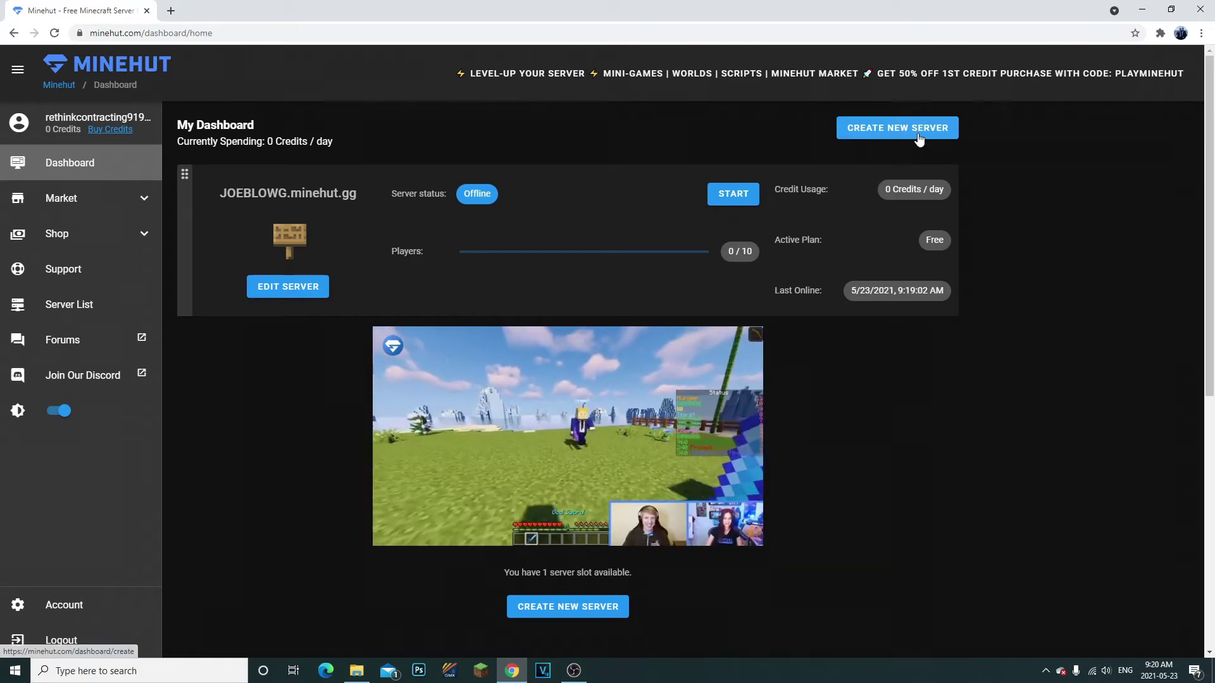
double_click(351, 196)
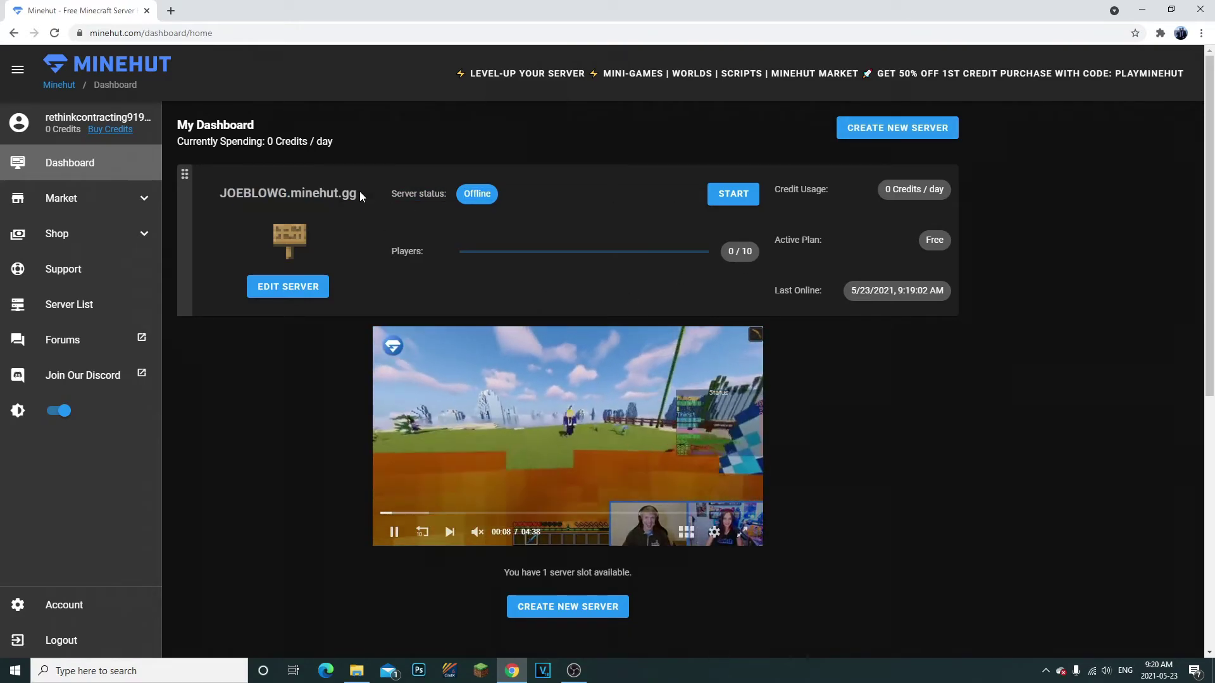
drag(218, 193, 284, 193)
click(284, 193)
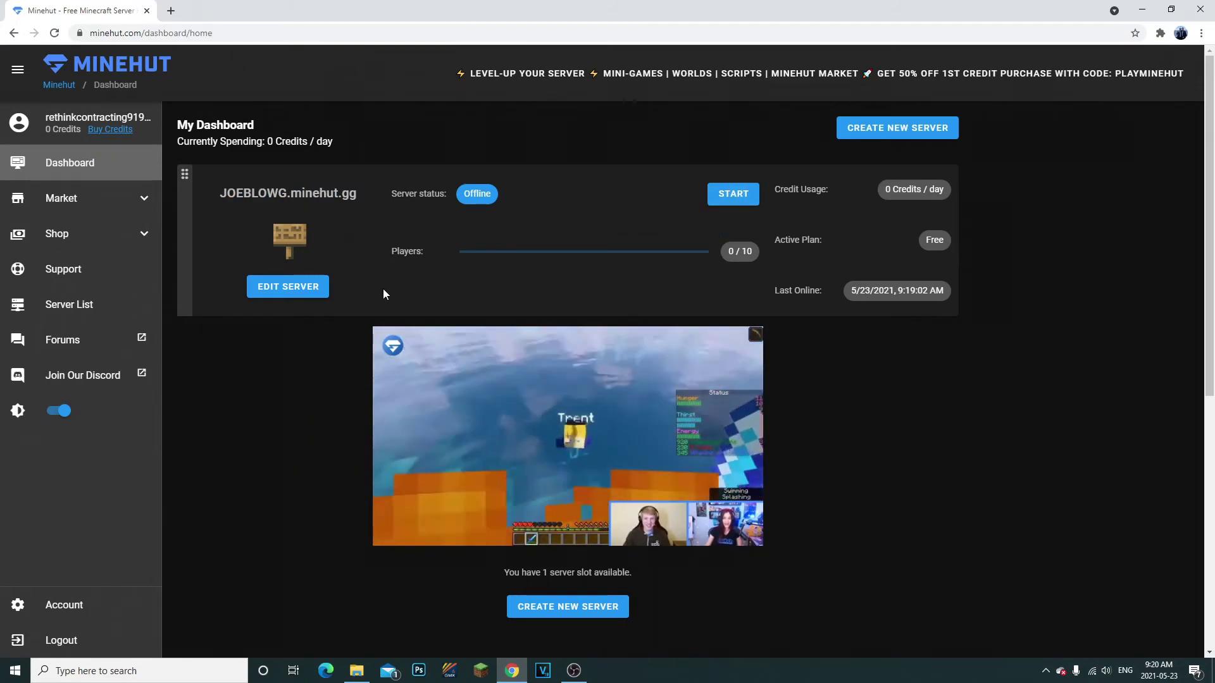
- Open the JOEBLOWG server for editing and examine its name change option and server icons
click(325, 295)
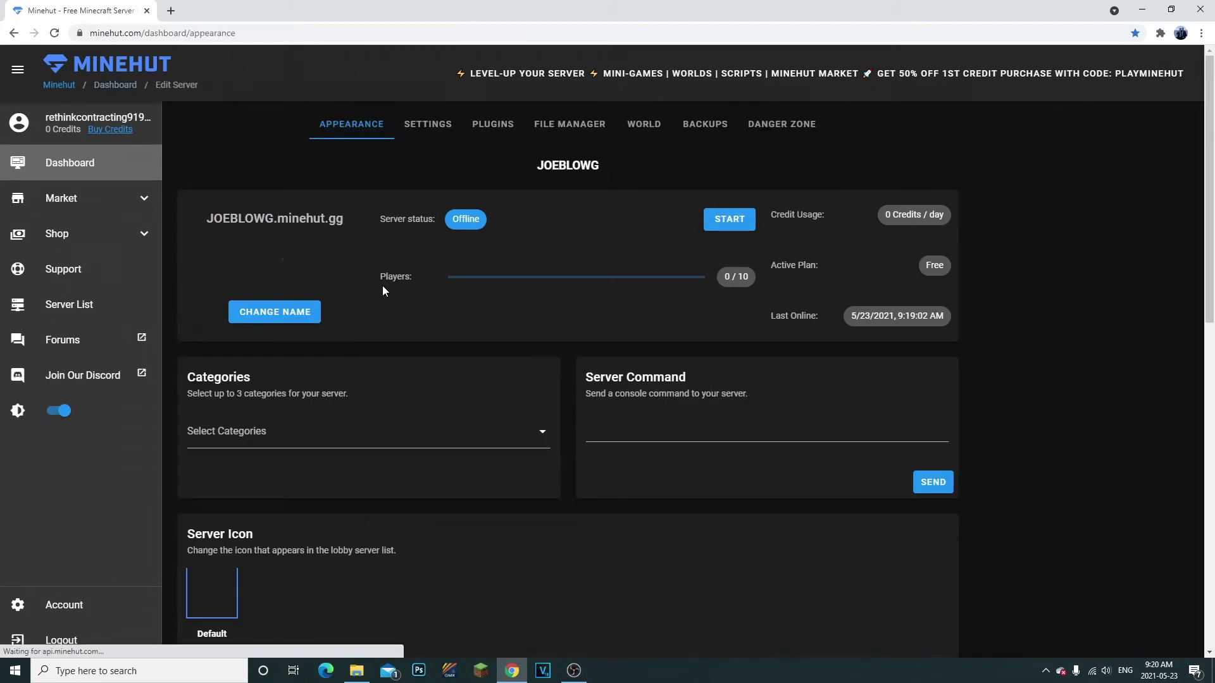
click(306, 313)
click(701, 415)
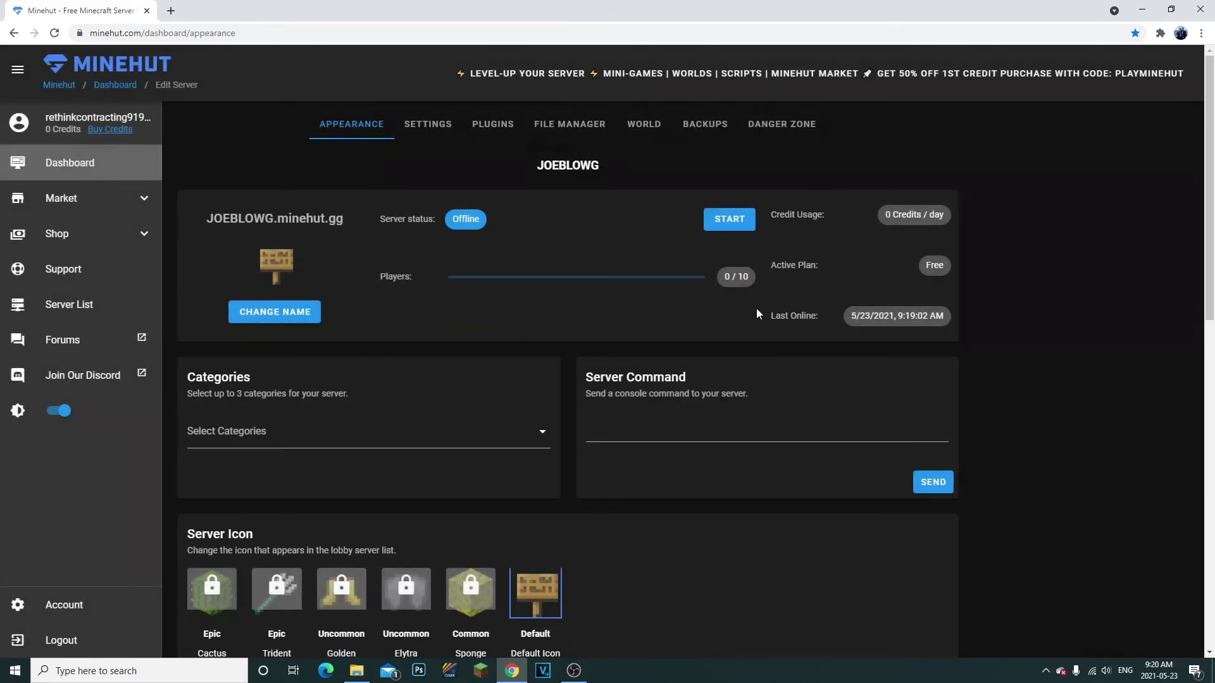
scroll(453, 389, down, 3)
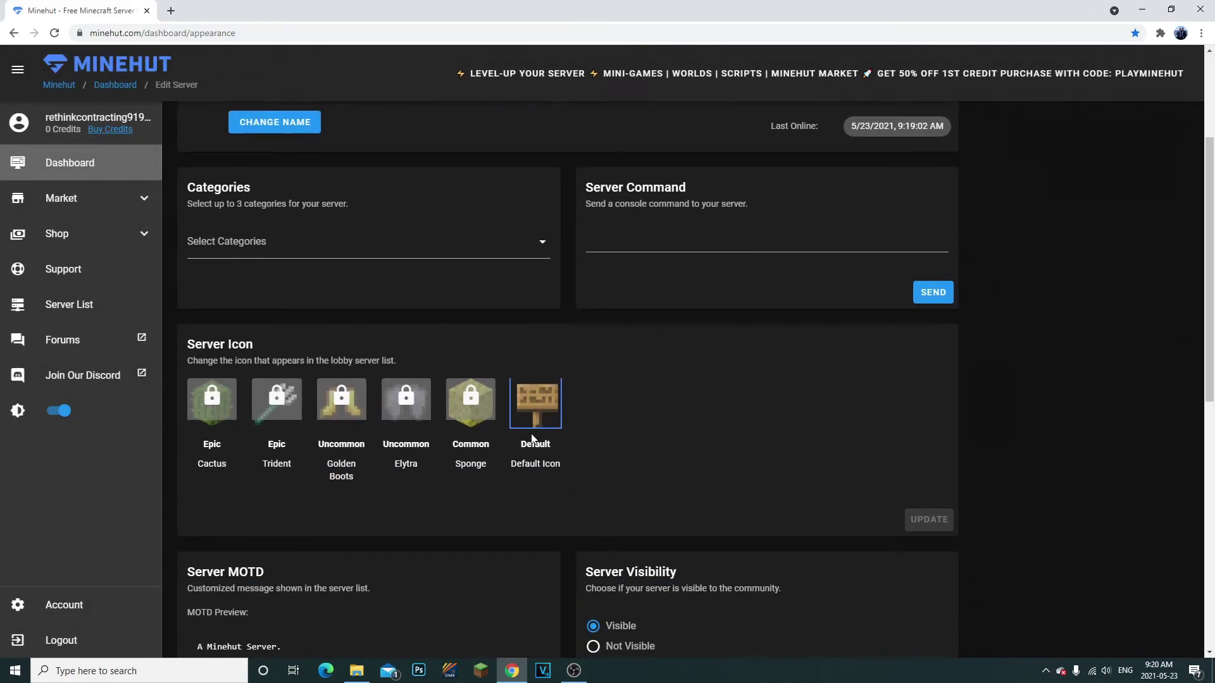
click(461, 421)
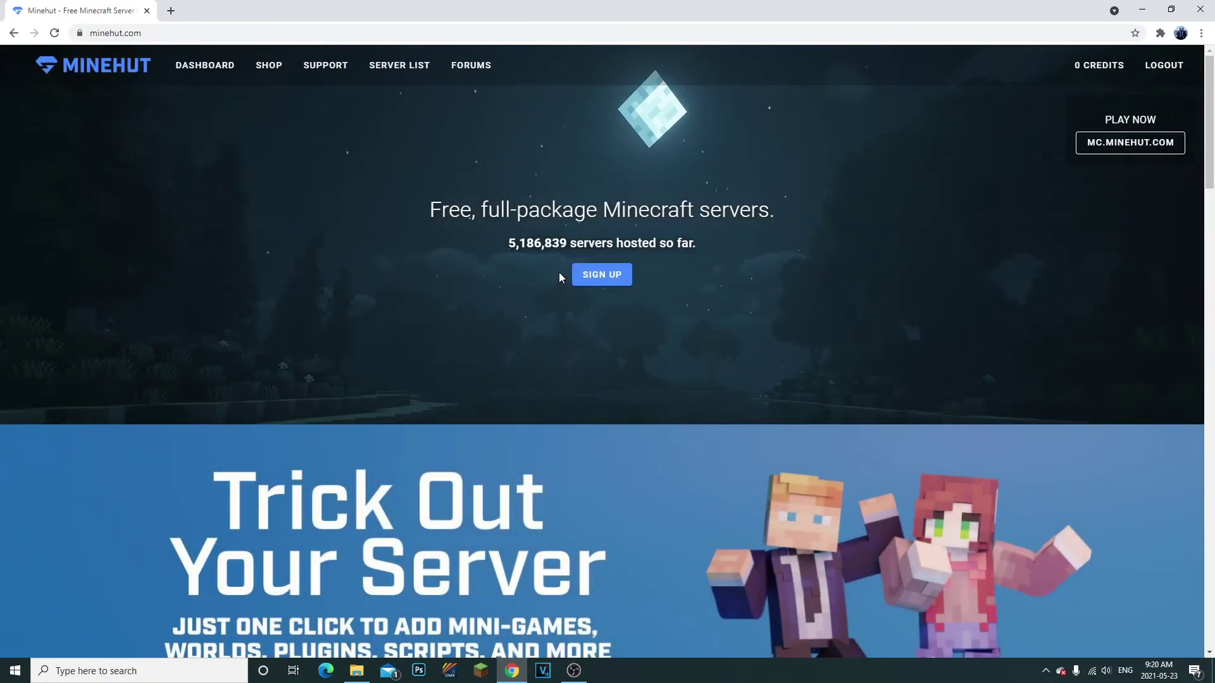
mouse_move(508, 243)
mouse_down()
mouse_move(676, 243)
mouse_move(526, 243)
mouse_up()
click(450, 212)
drag(450, 212, 509, 213)
drag(620, 212, 629, 212)
double_click(652, 211)
drag(722, 213, 516, 209)
click(758, 209)
drag(758, 209, 520, 212)
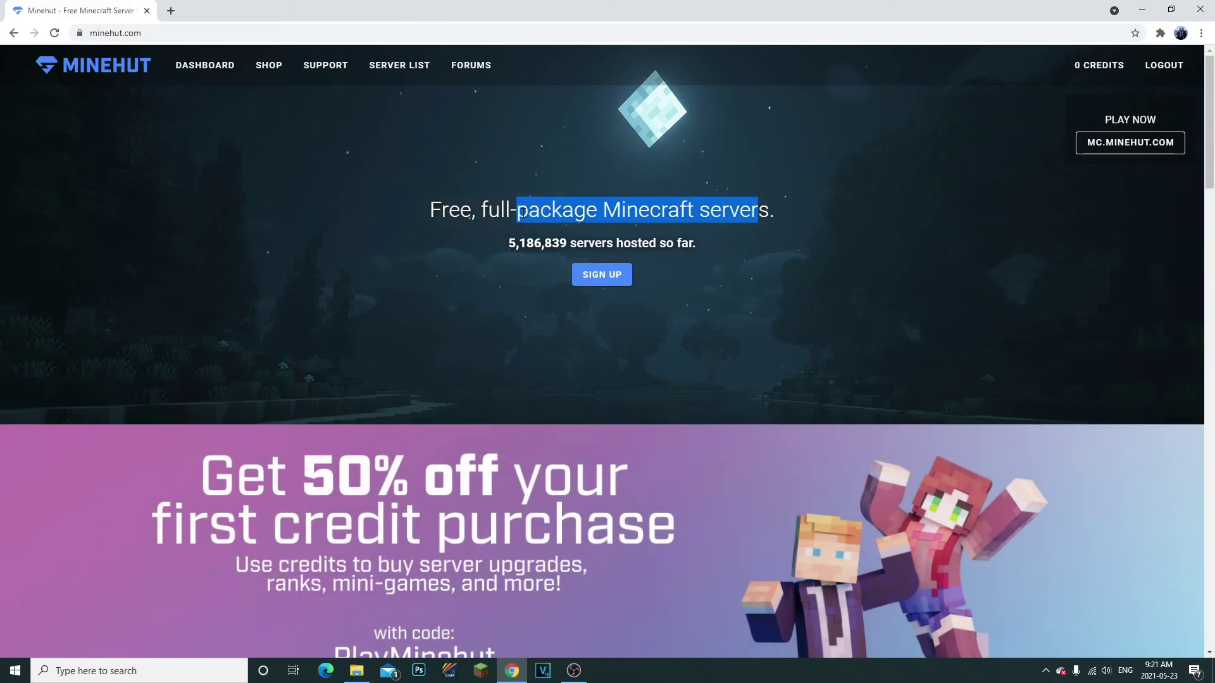
click(555, 212)
drag(510, 211, 741, 212)
click(742, 211)
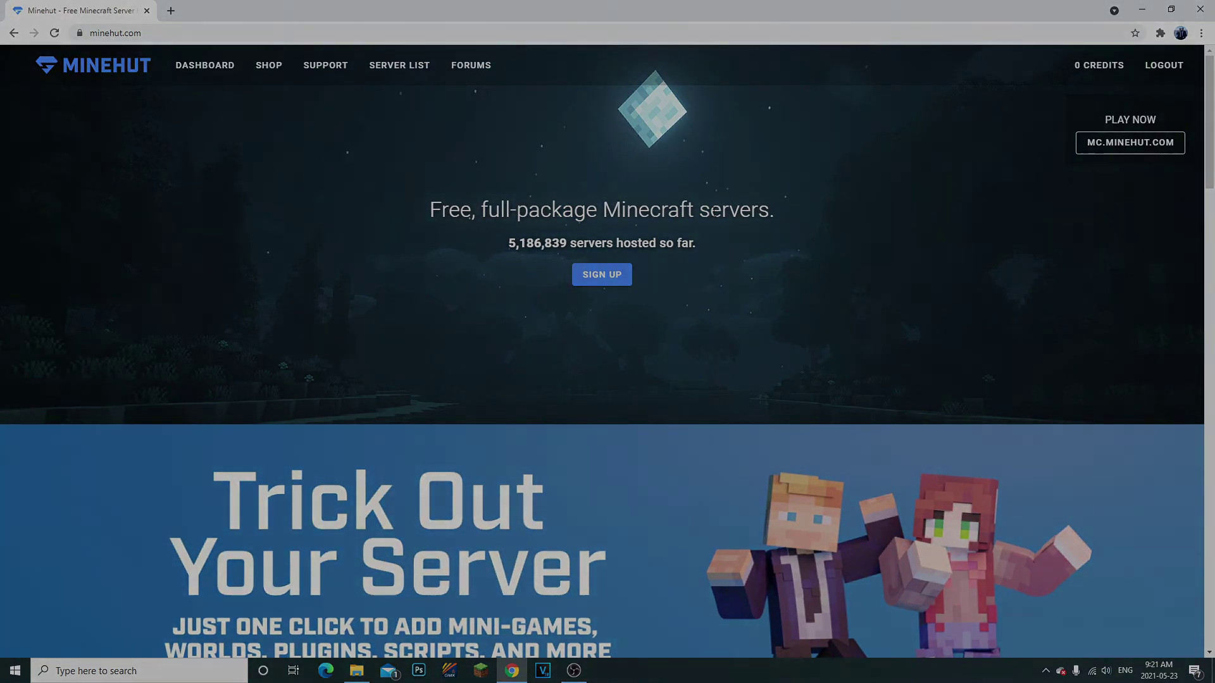